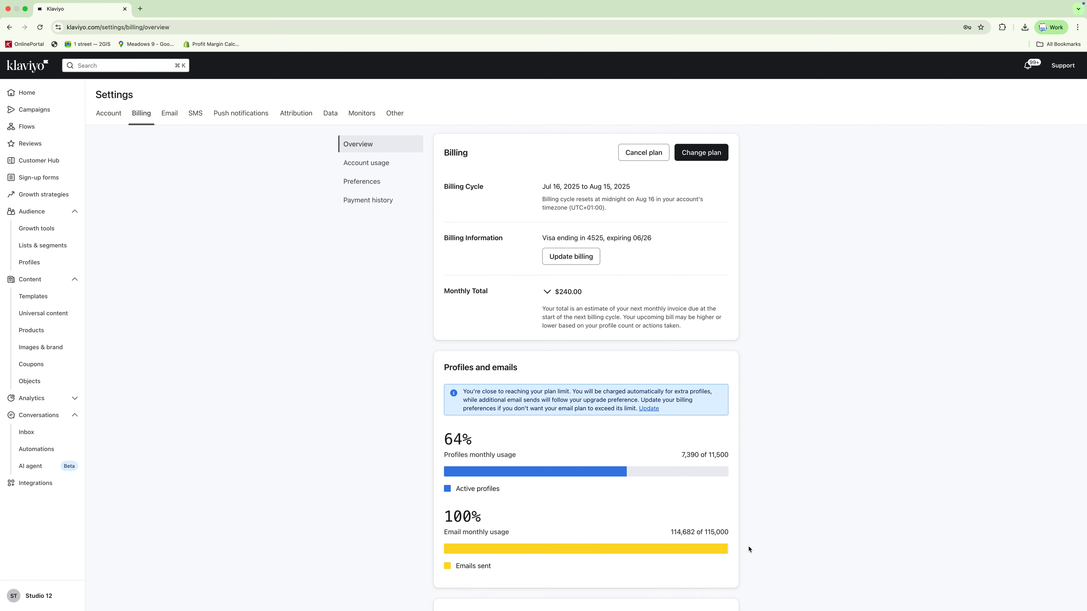
left_click(697, 157)
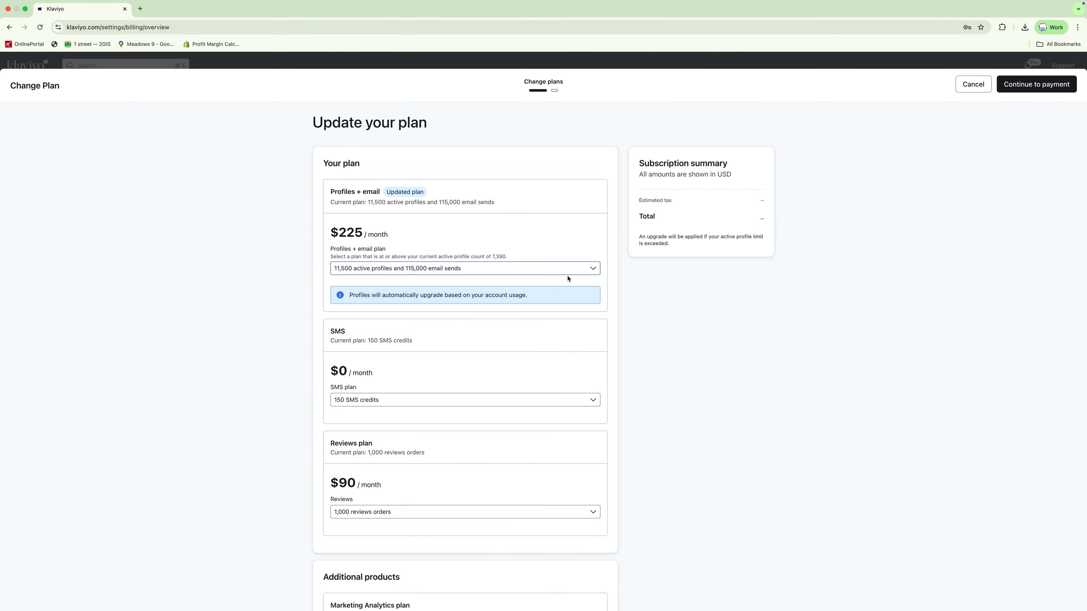
left_click(563, 270)
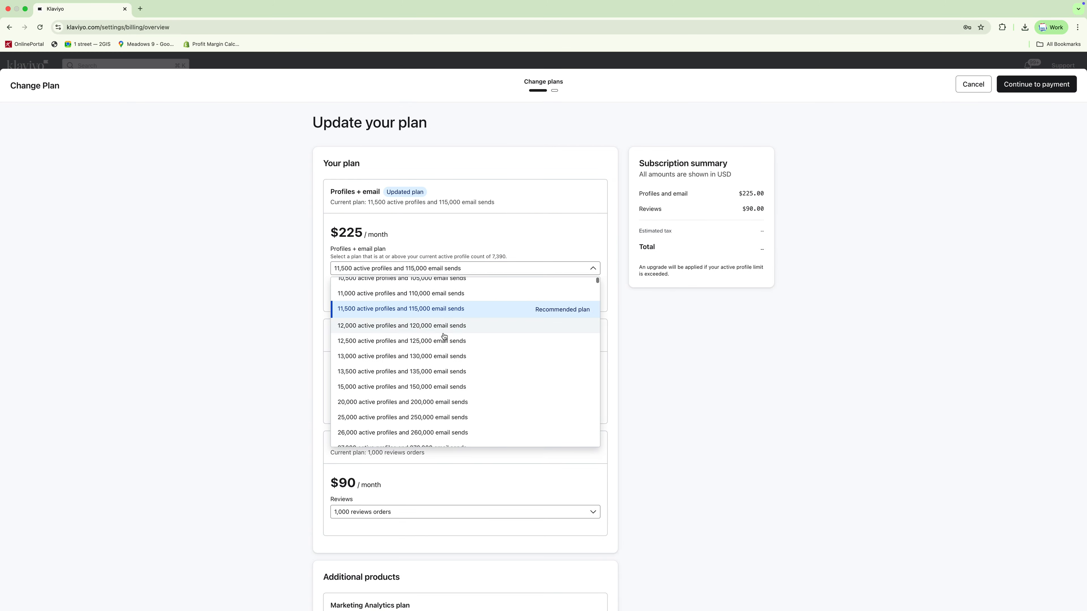
scroll(444, 333, "up", 1)
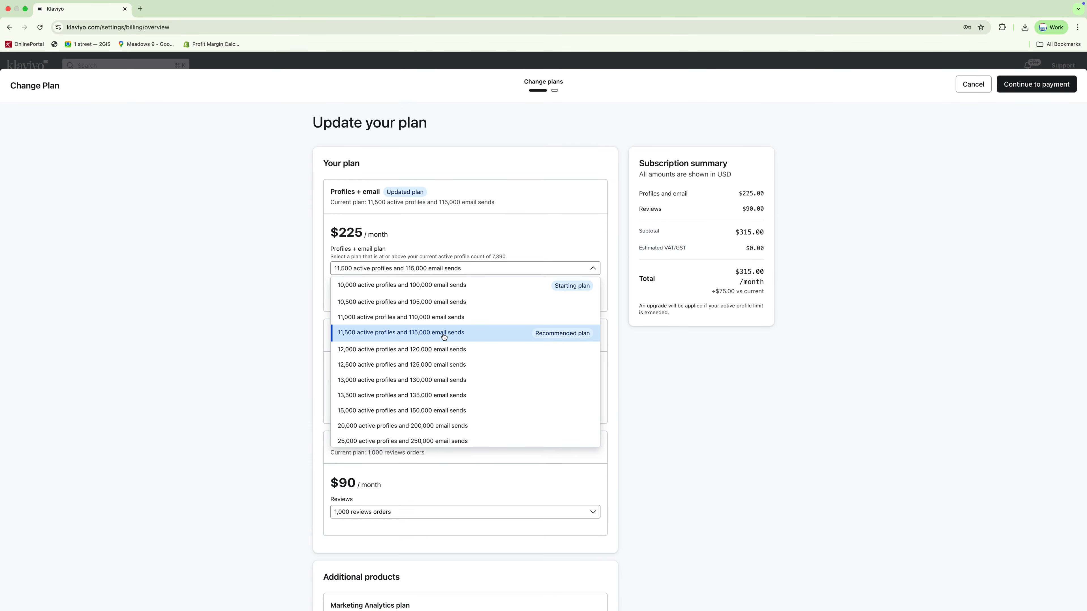
left_click(450, 286)
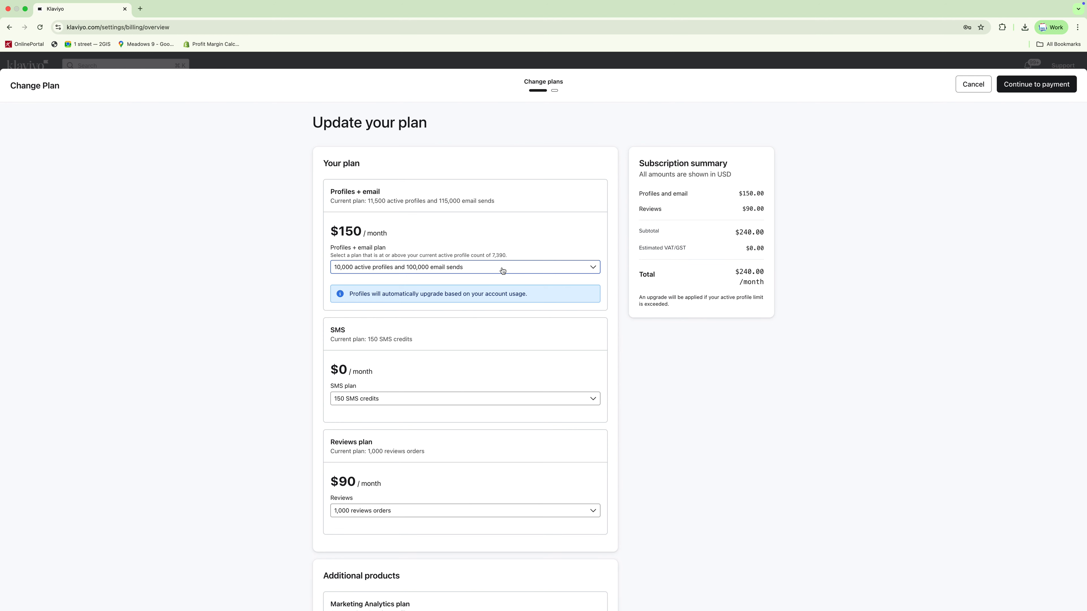
scroll(454, 464, "down", 2)
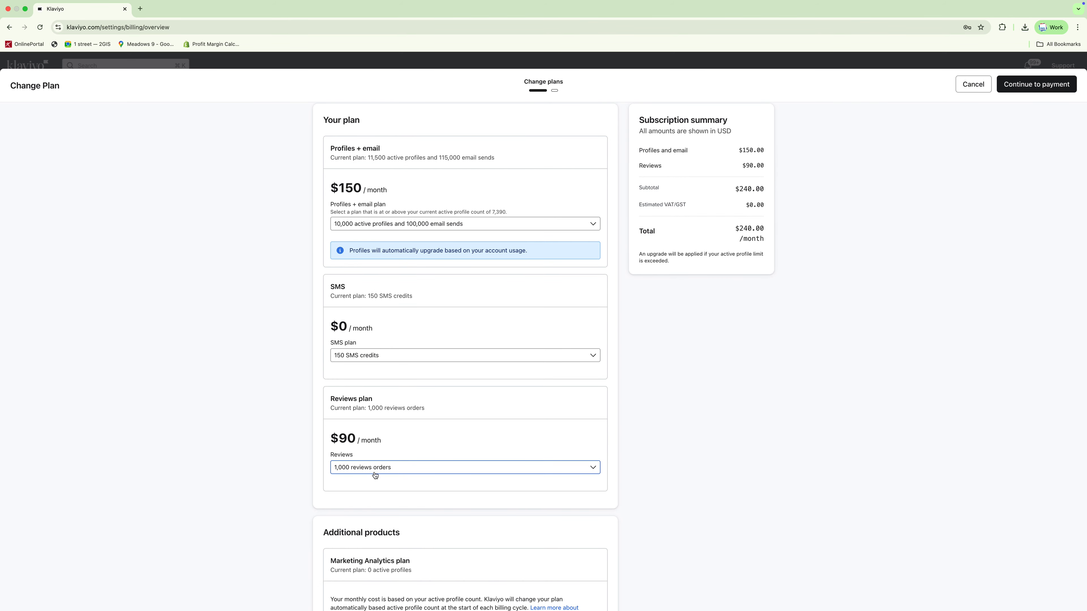
scroll(375, 474, "up", 2)
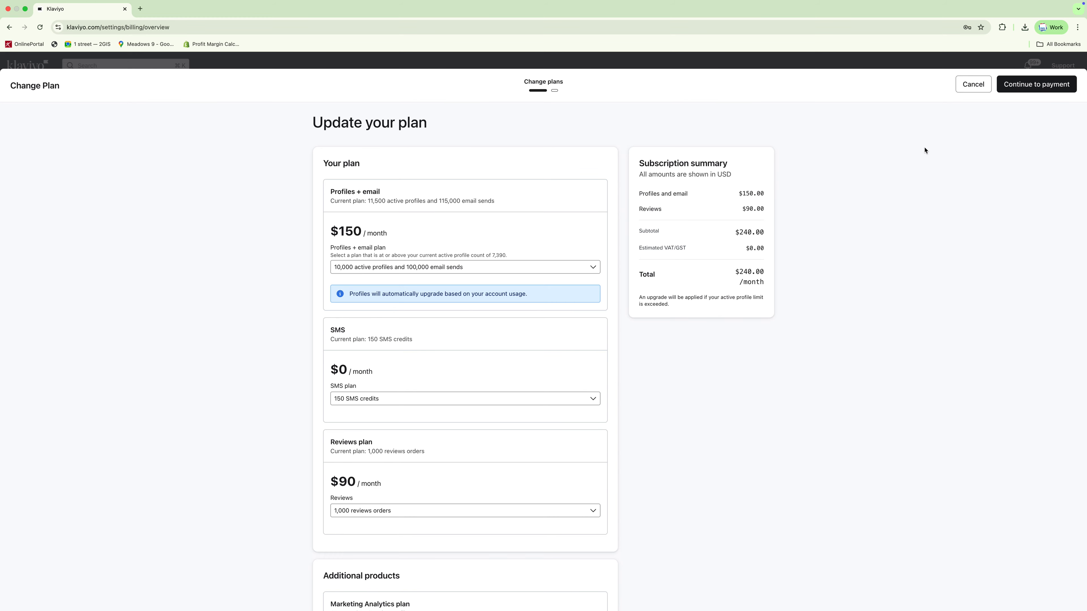
left_click(972, 85)
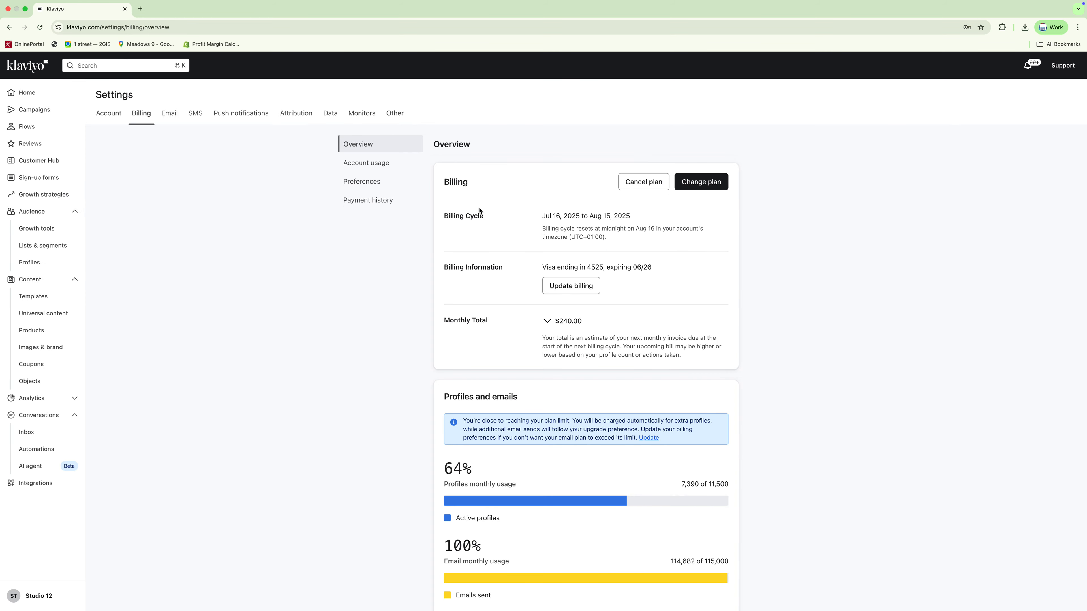
- Review the billing payment history and the account's profile counts on the Profiles page
left_click(367, 202)
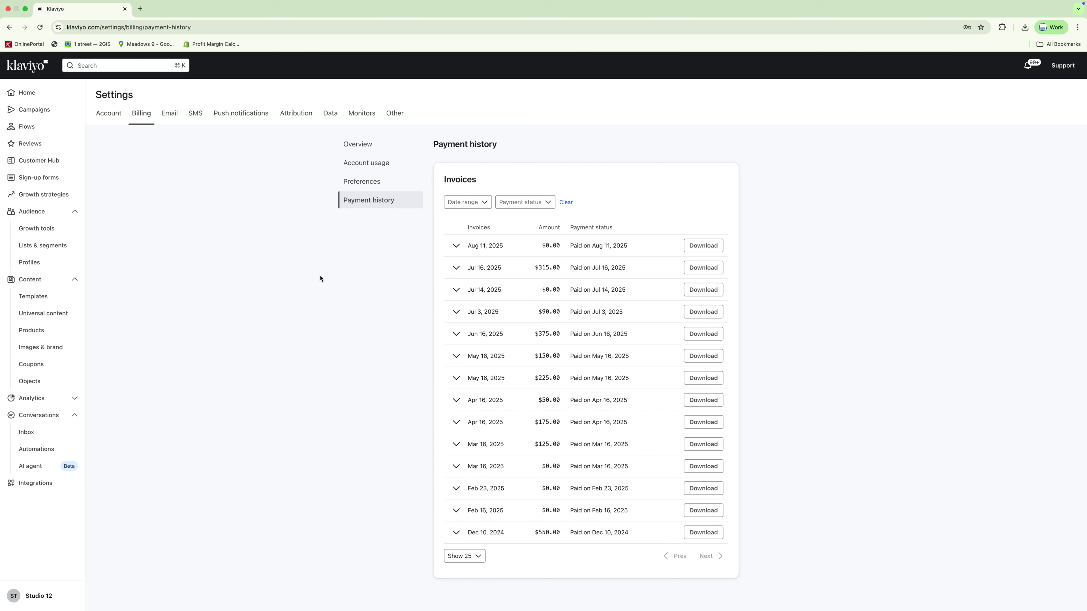
left_click(29, 264)
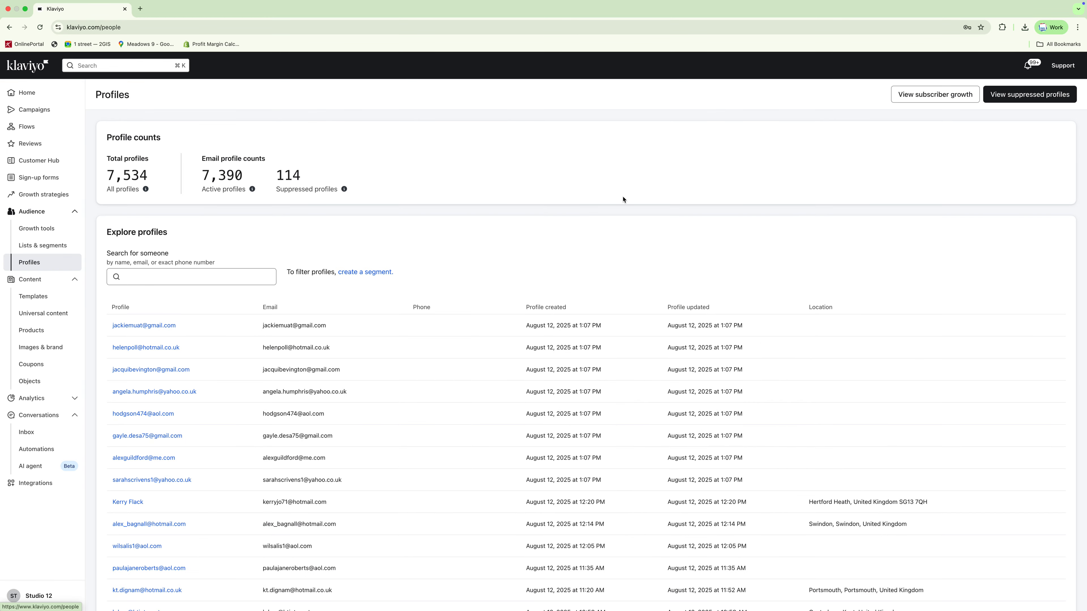
scroll(623, 202, "down", 5)
scroll(623, 205, "up", 5)
scroll(623, 206, "up", 1)
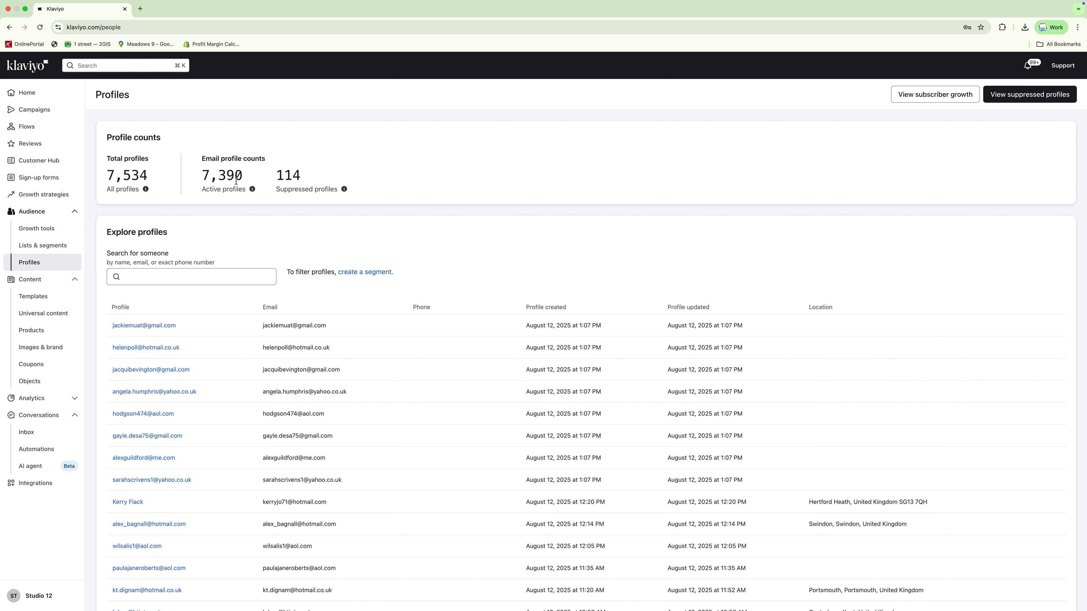
- Open the TEST SEGMENT TO DELETE list from Lists & segments
left_click(39, 247)
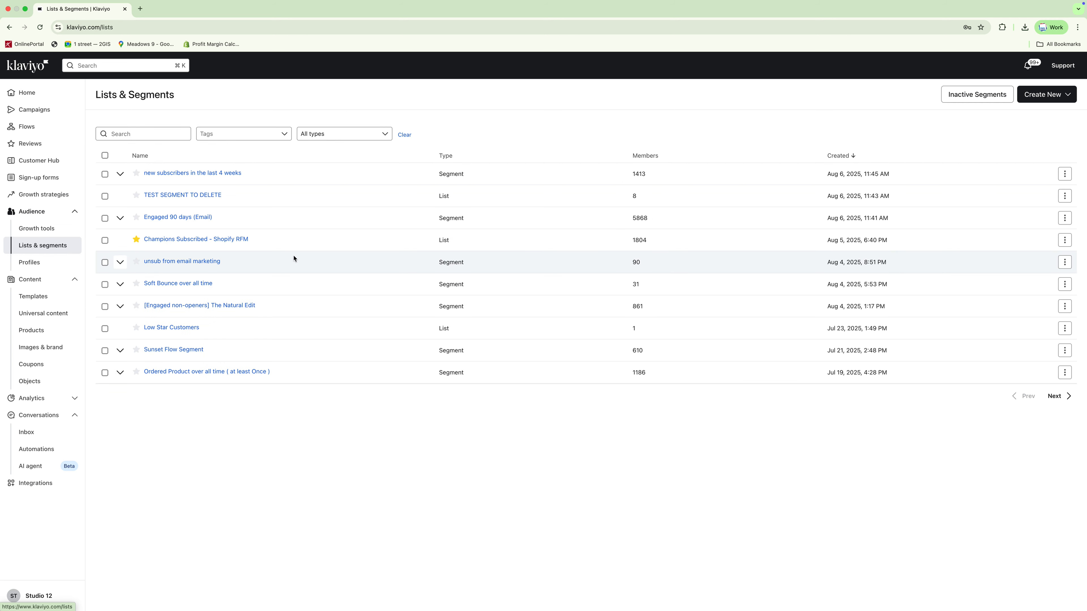
left_click(177, 196)
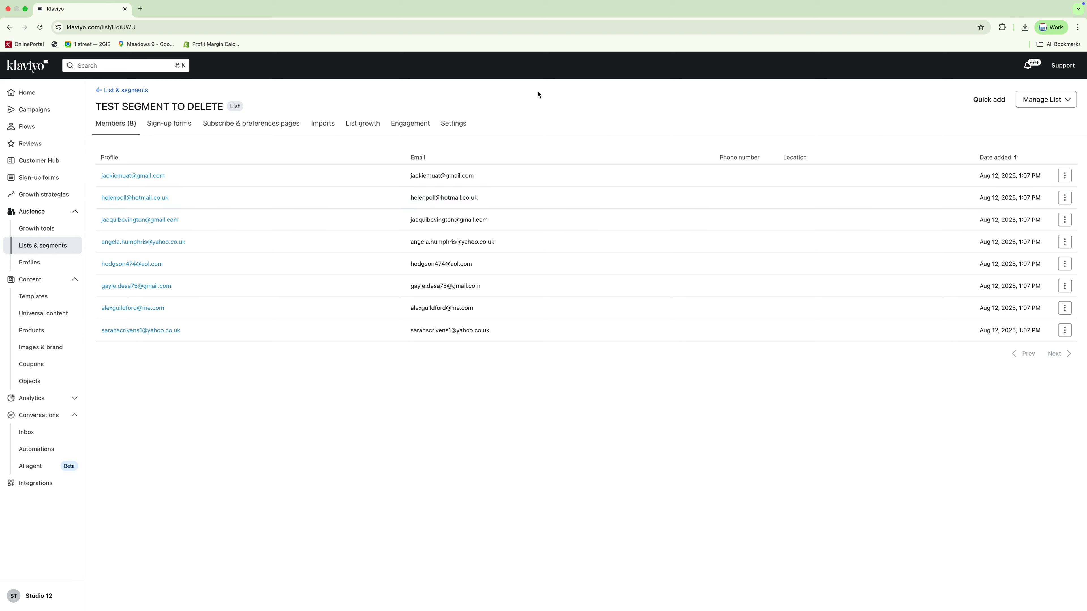
left_click(1038, 101)
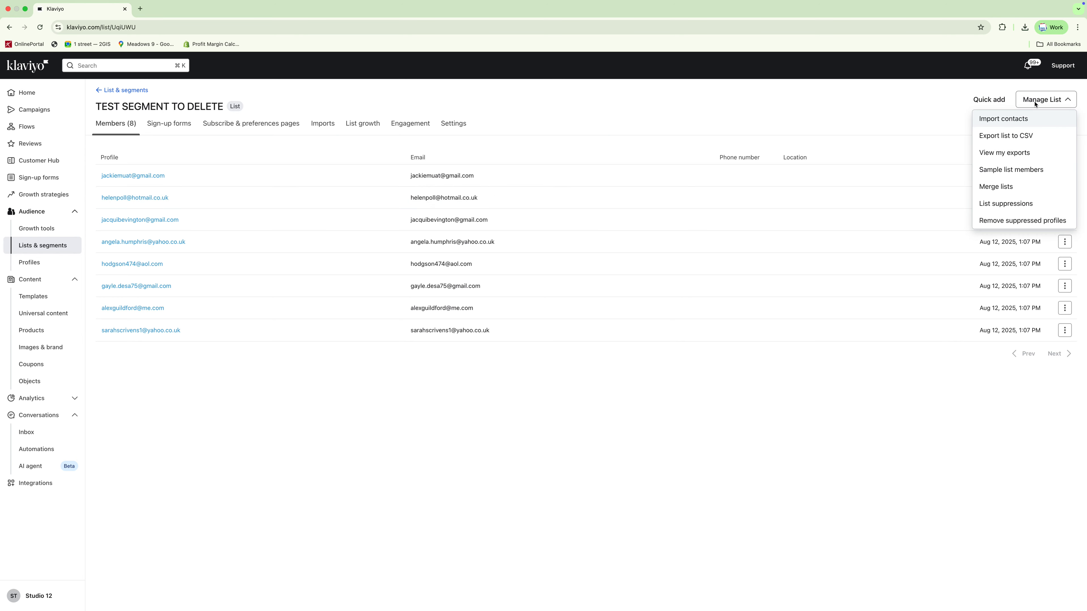
left_click(991, 122)
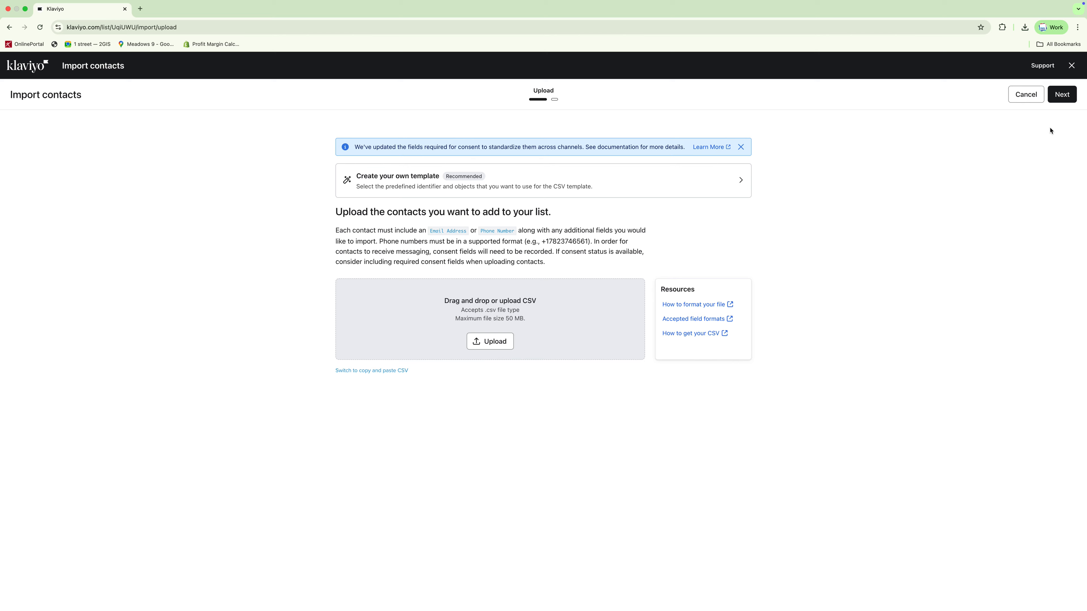
left_click(1021, 101)
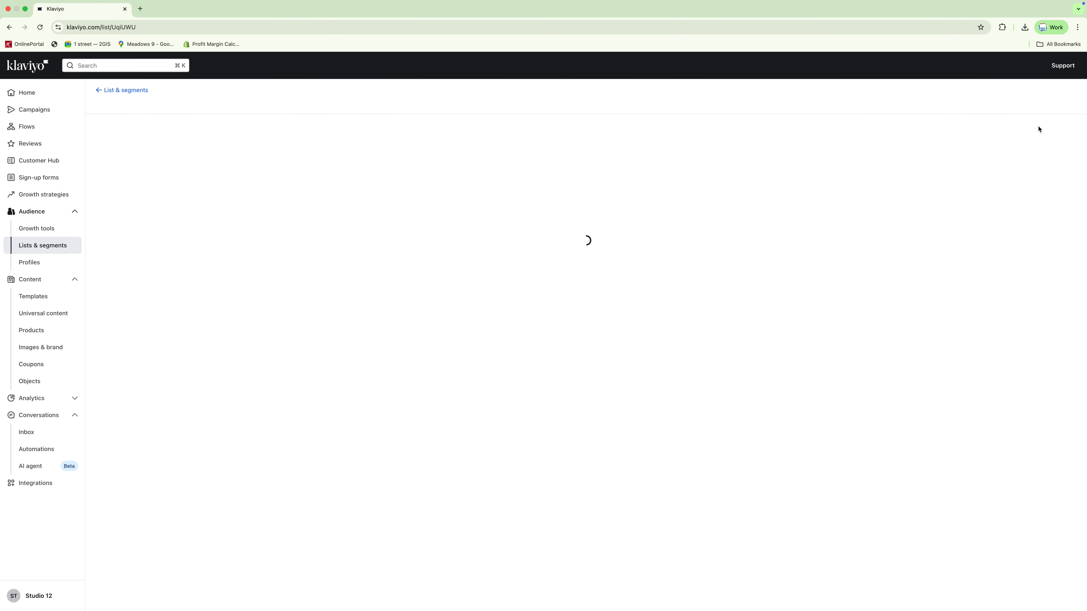
- Export the list's members to CSV with only the Email property selected
left_click(1042, 102)
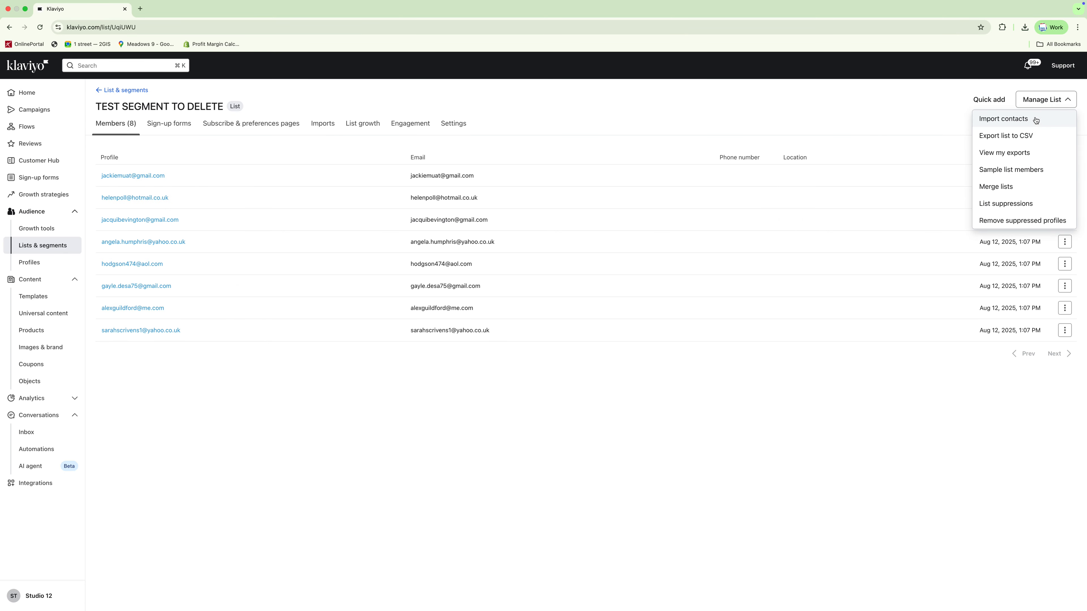
left_click(1023, 137)
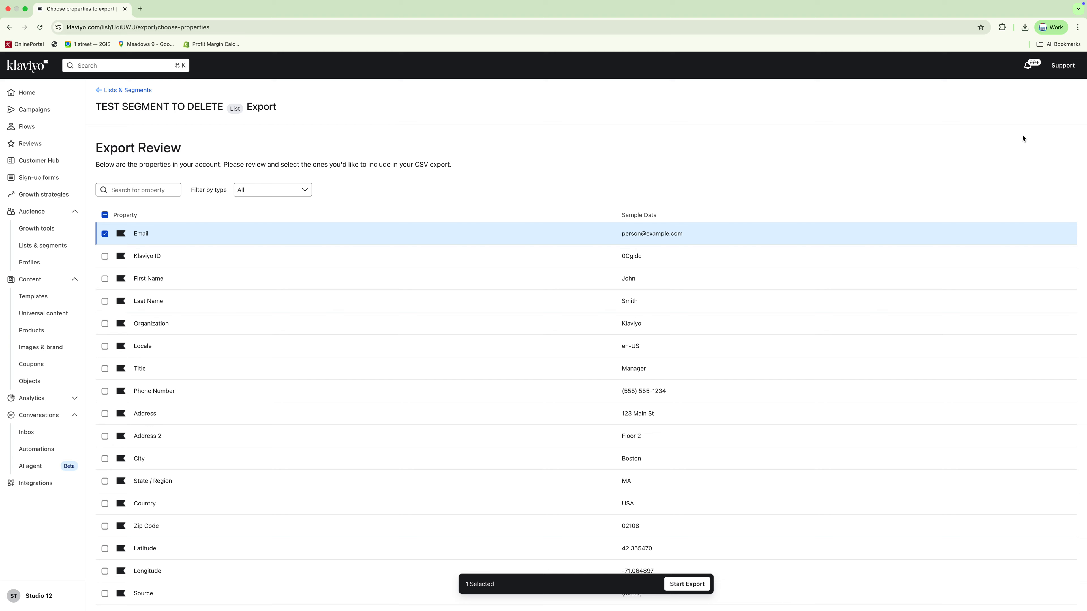
scroll(815, 223, "down", 5)
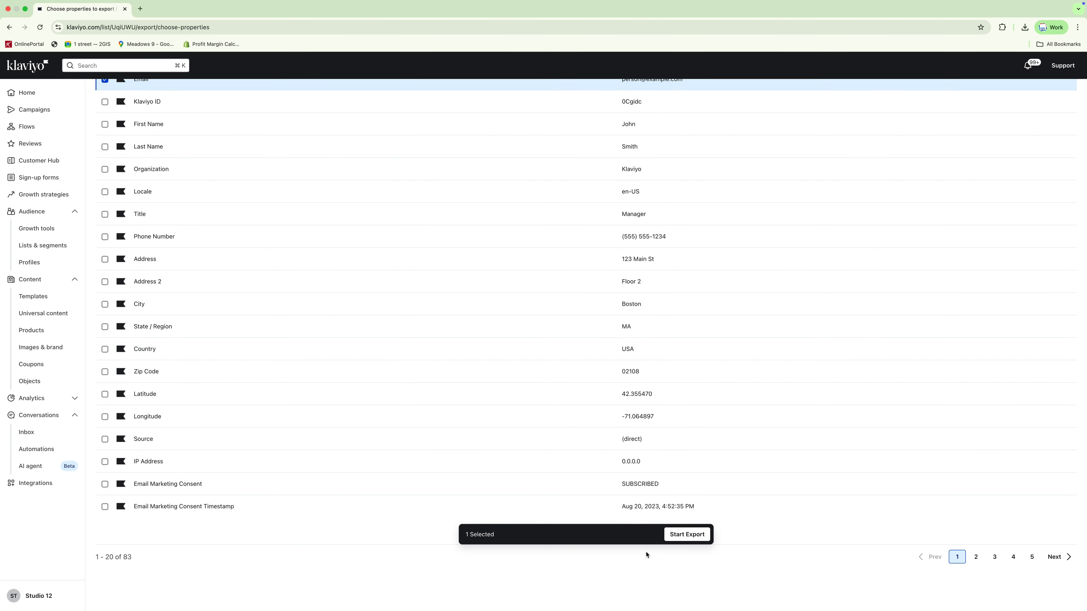
left_click(687, 535)
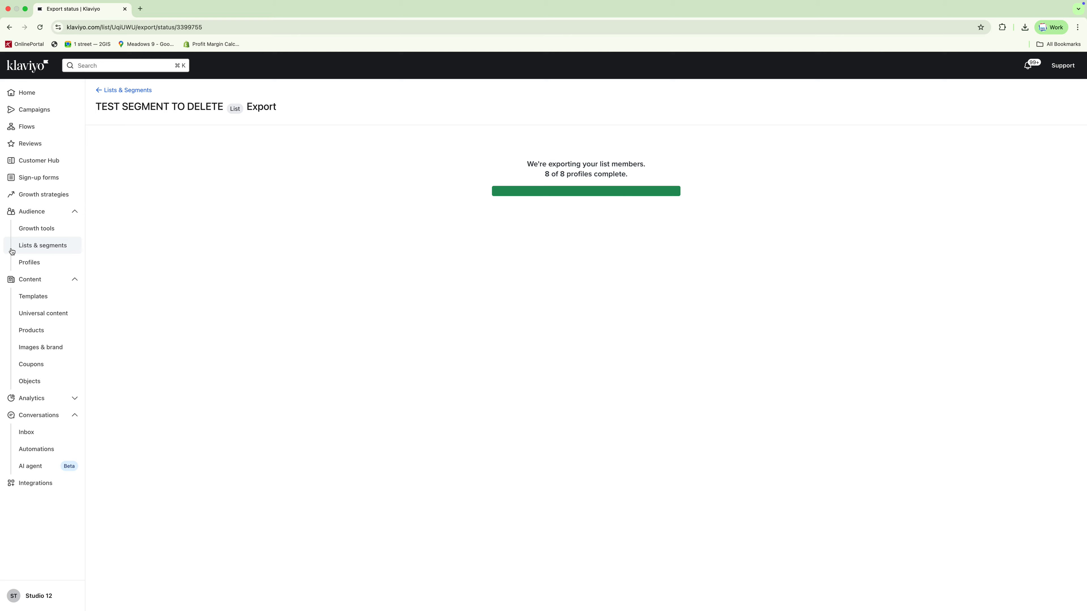
- Open Profile maintenance in the account's Other settings
left_click(47, 248)
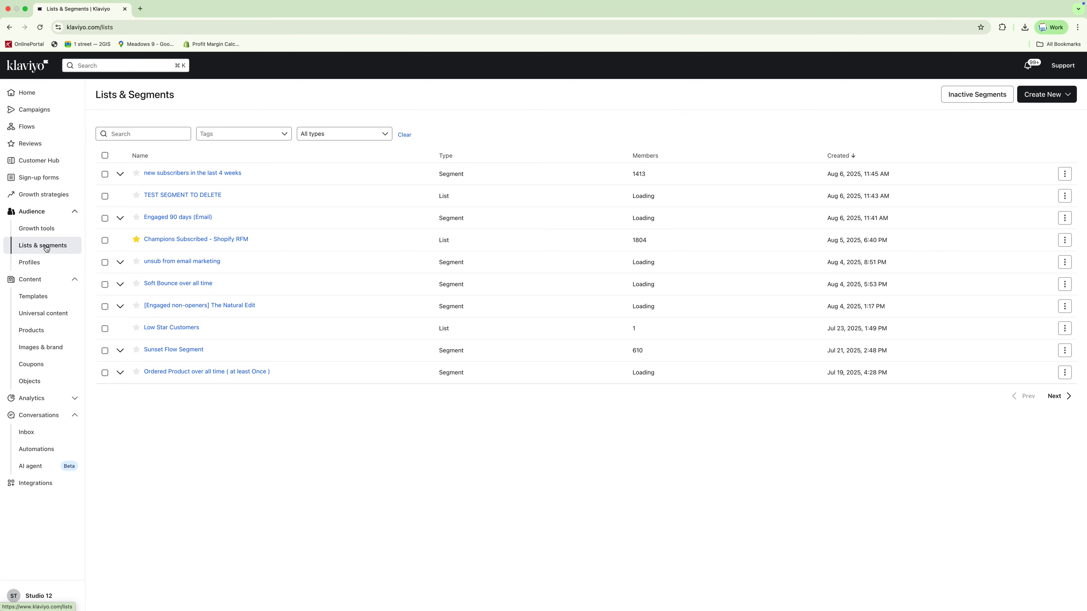
left_click(199, 198)
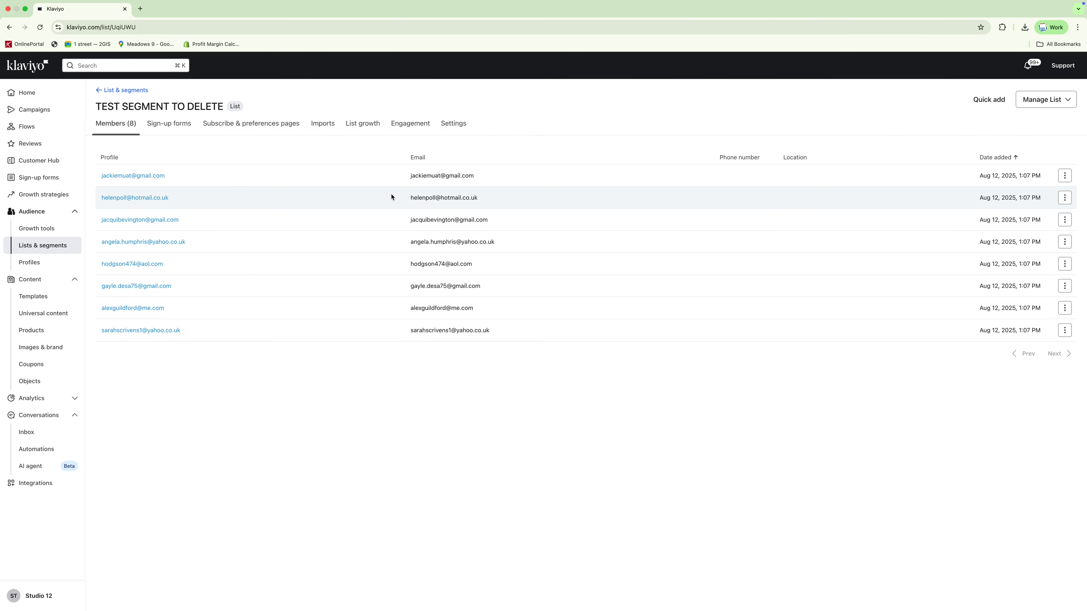
left_click(24, 603)
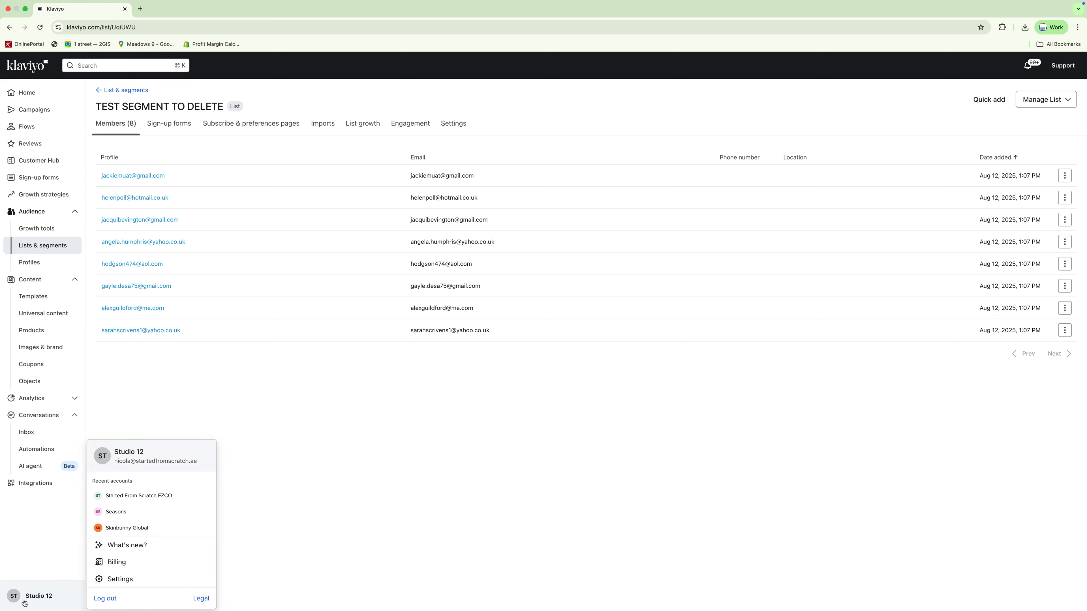
left_click(103, 579)
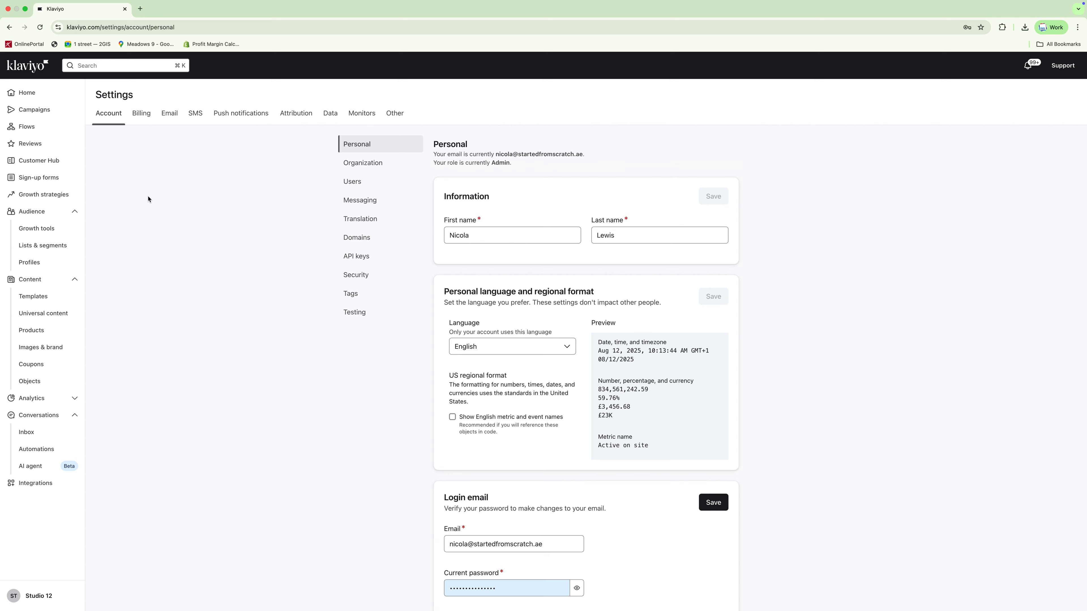
left_click(395, 114)
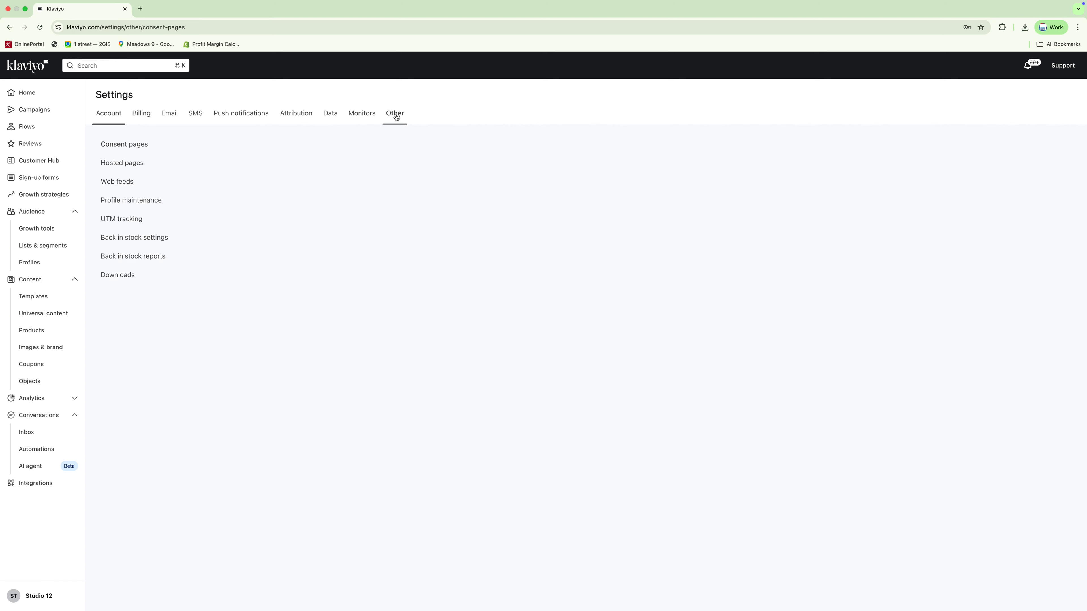
left_click(369, 200)
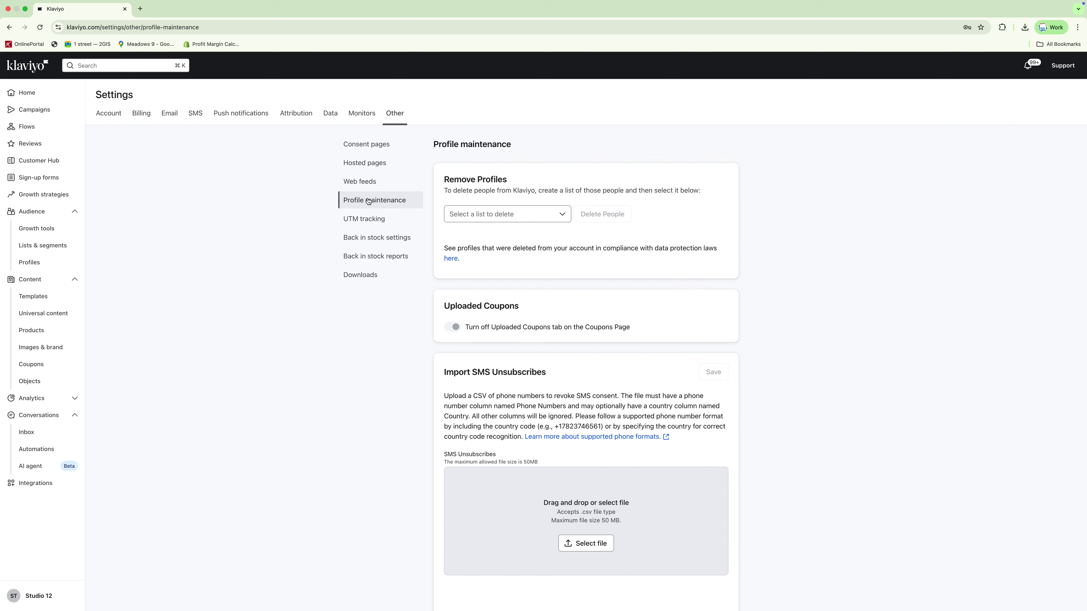
- Delete all people in the TEST SEGMENT TO DELETE list, confirming the deletion by entering 8
left_click(556, 218)
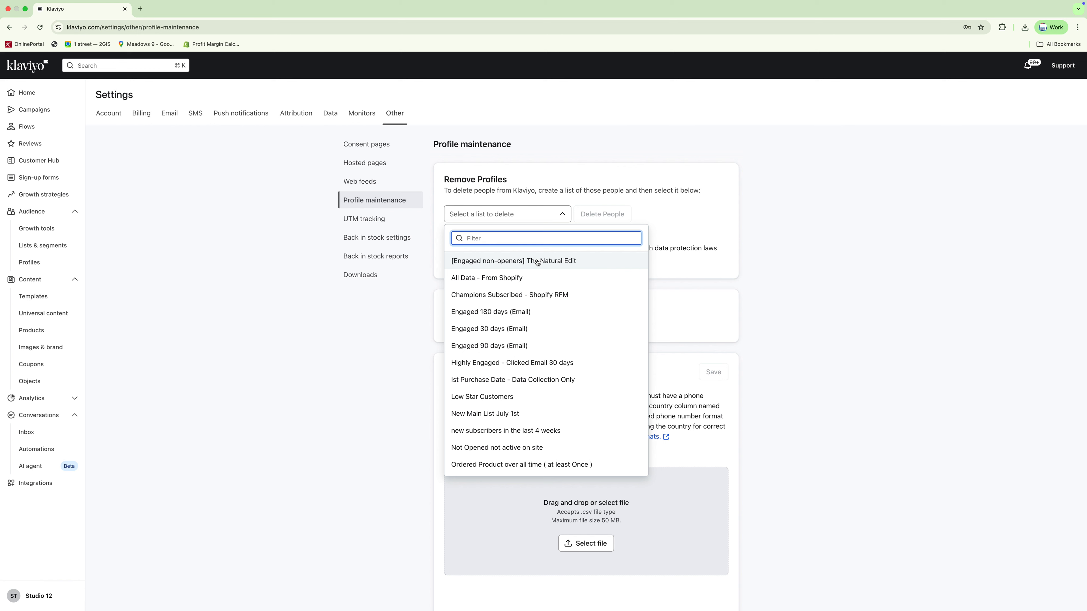
scroll(529, 284, "down", 5)
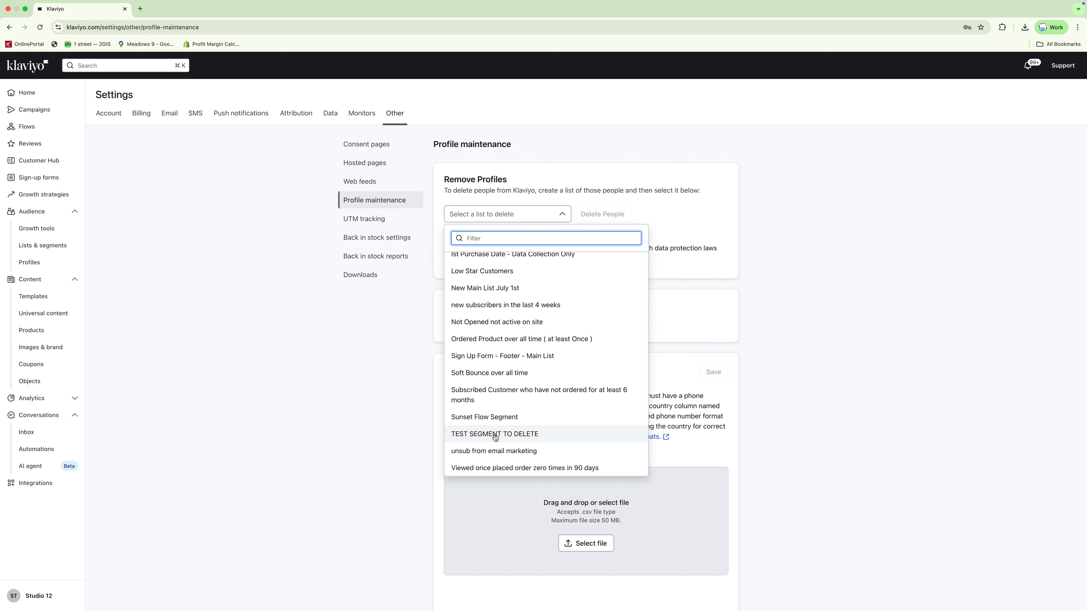
left_click(494, 435)
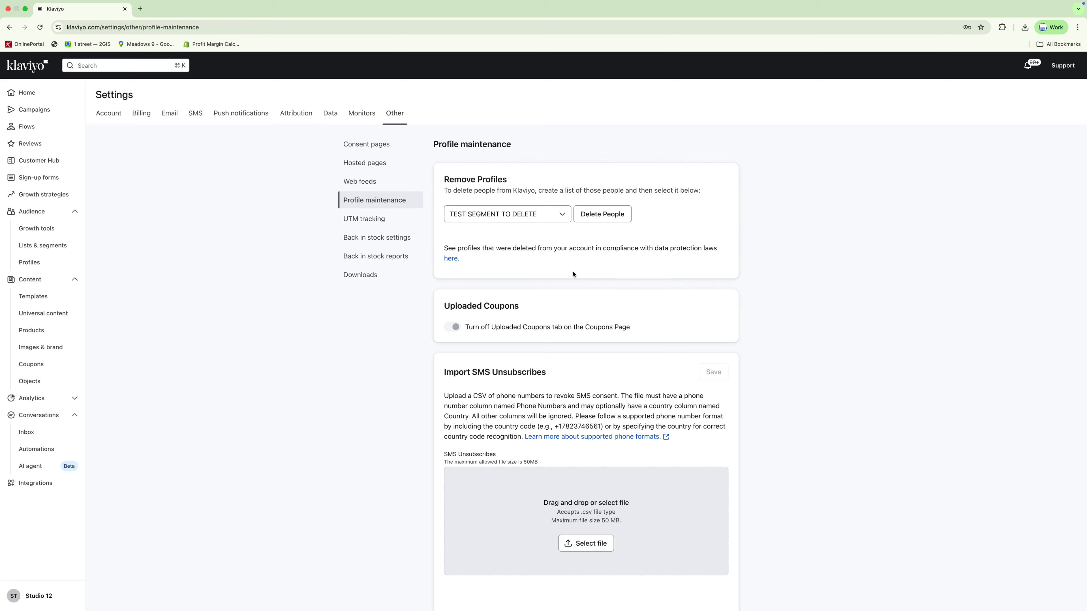
left_click(597, 218)
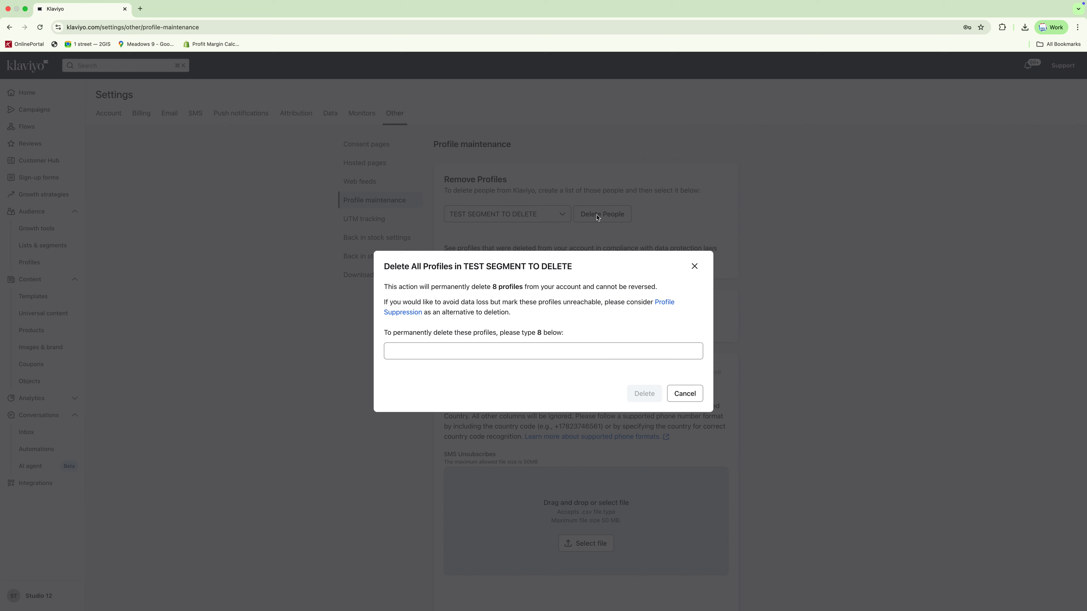
left_click_drag(513, 314, 371, 304)
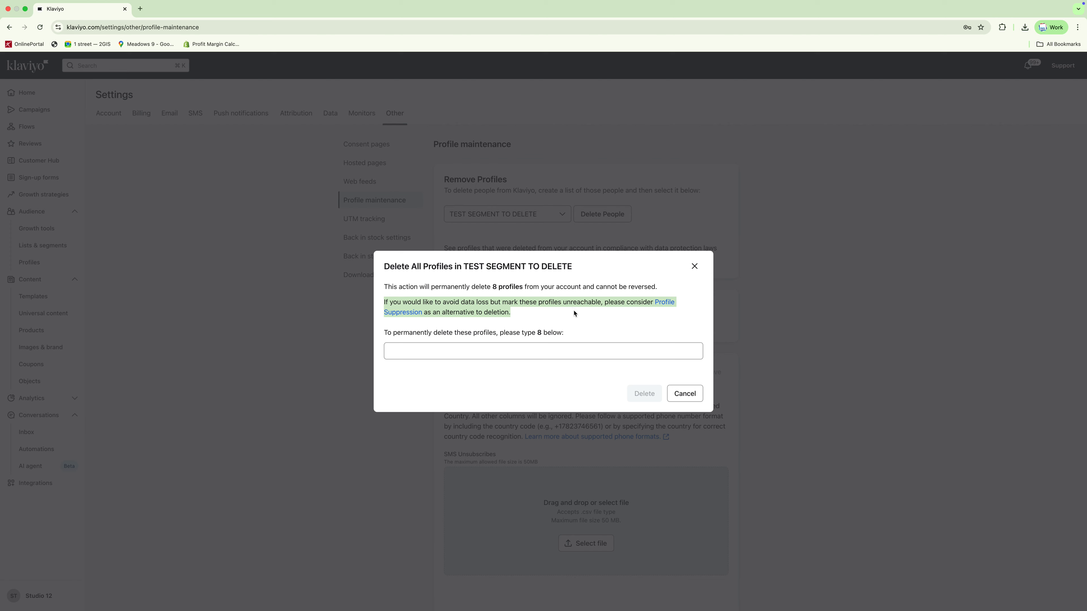
left_click(579, 316)
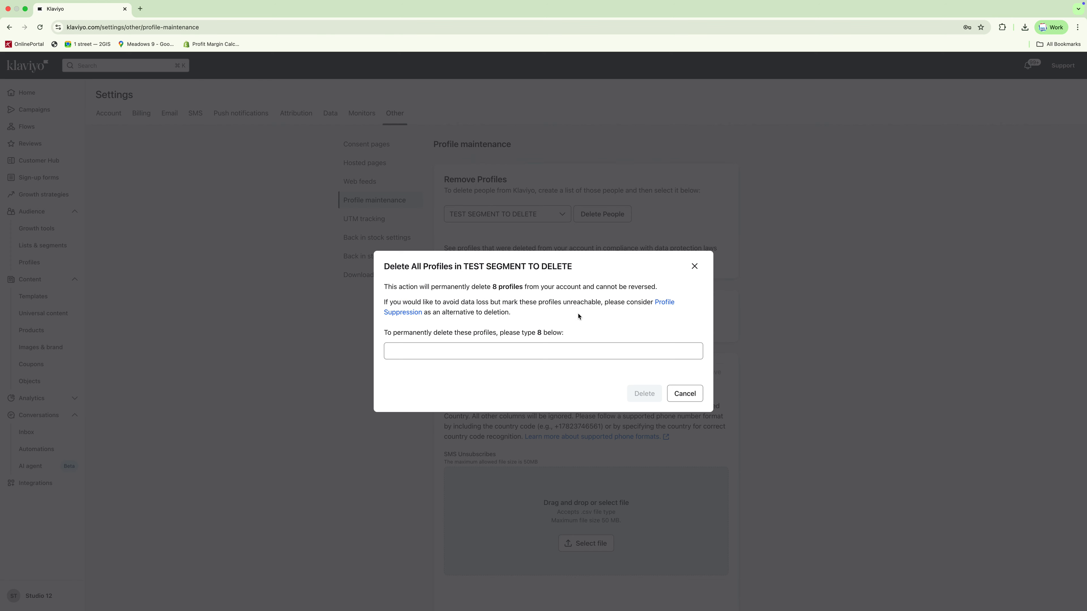
left_click(427, 352)
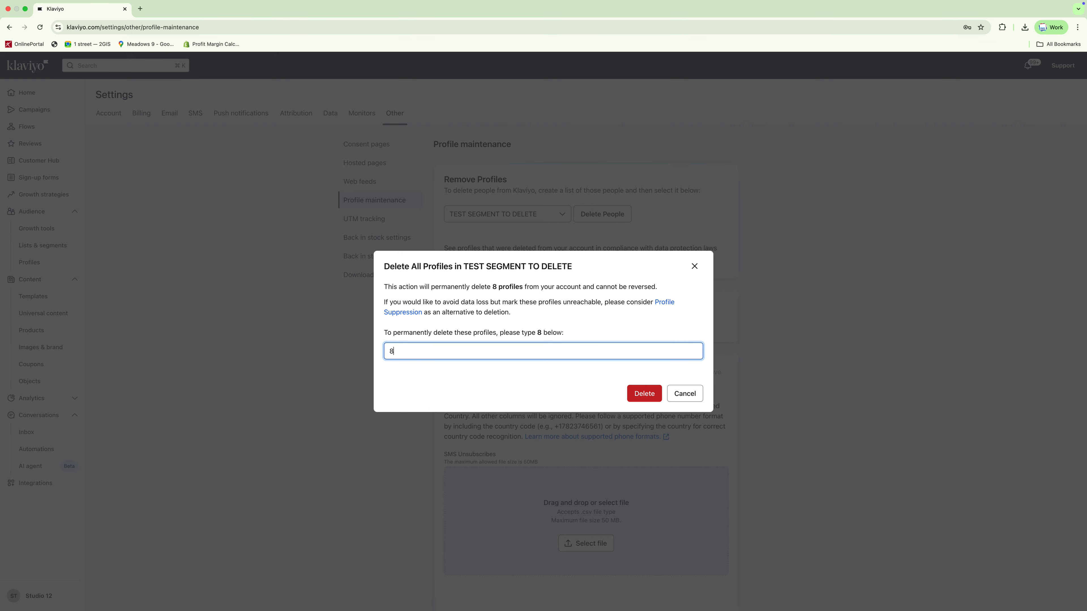
left_click(649, 398)
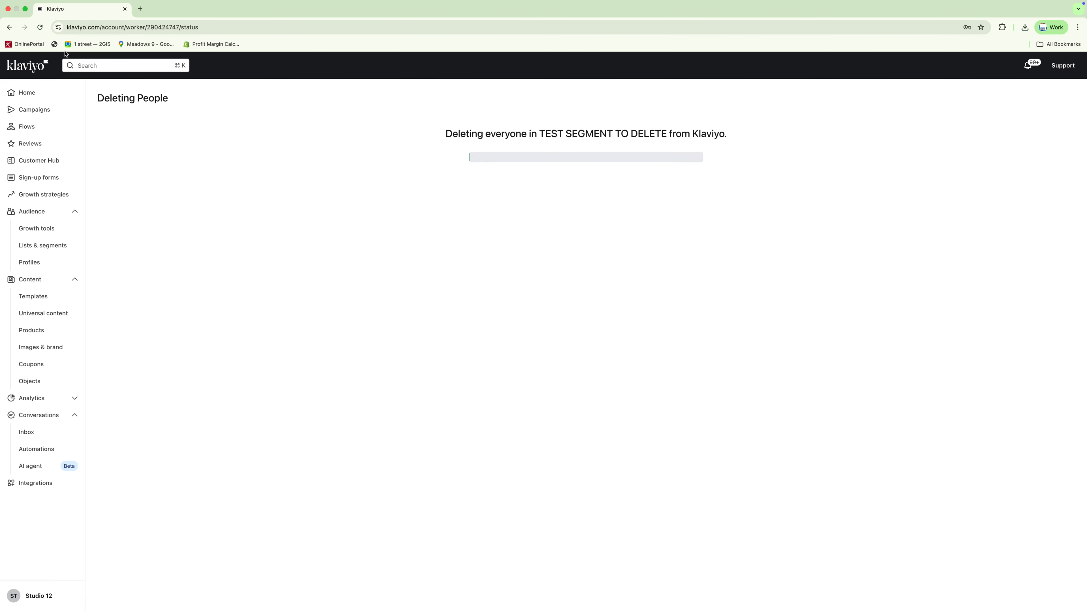
- Check the TEST SEGMENT TO DELETE list's member count in Lists & segments
left_click(41, 27)
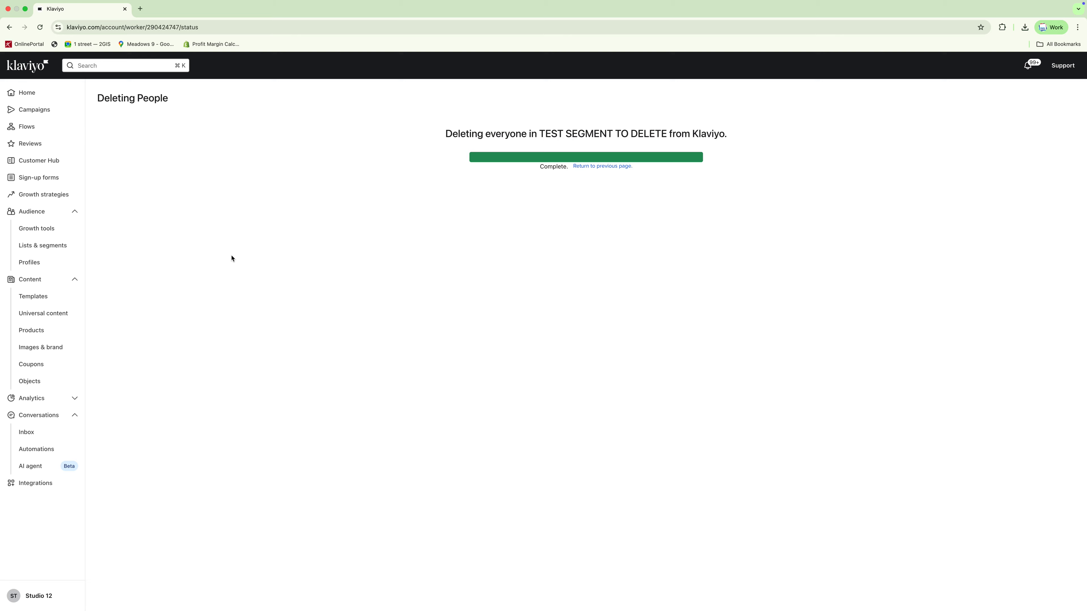
left_click(45, 247)
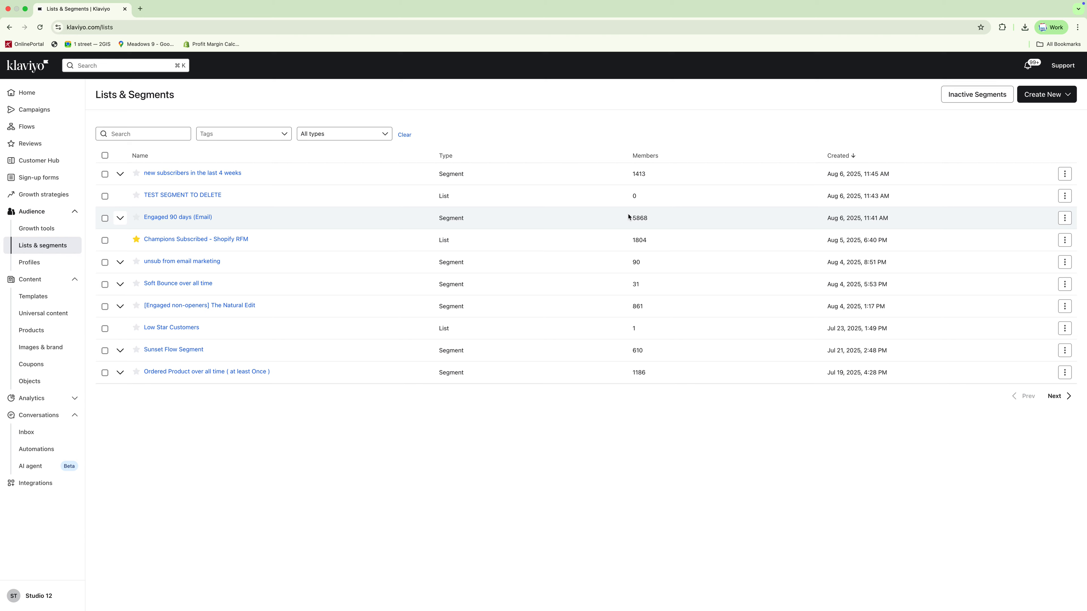
- Open the TEST SEGMENT TO DELETE list from Lists & segments and review its members
left_click(165, 196)
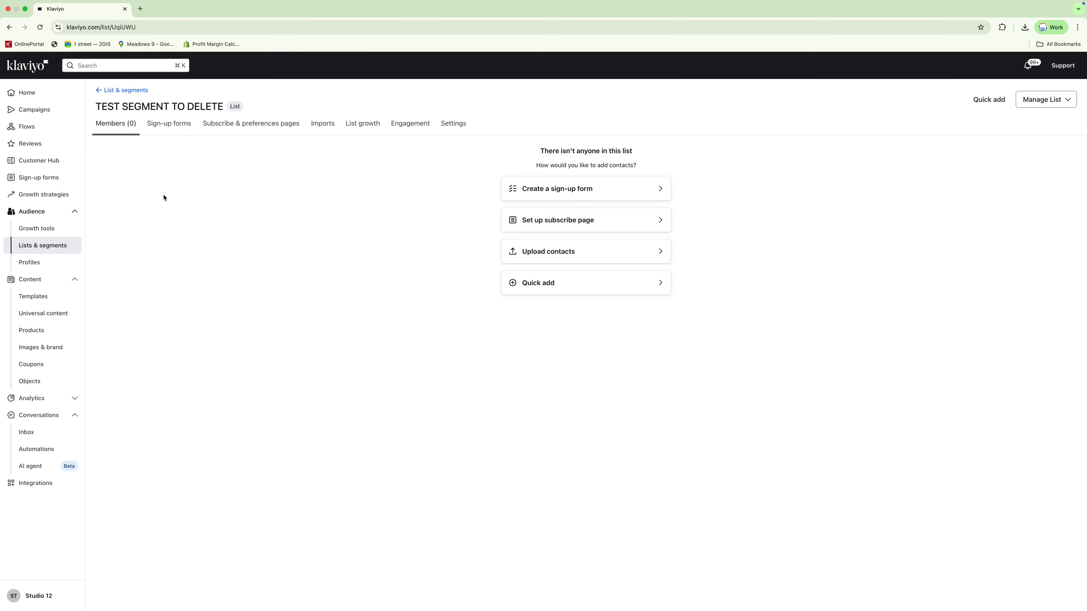
left_click(30, 248)
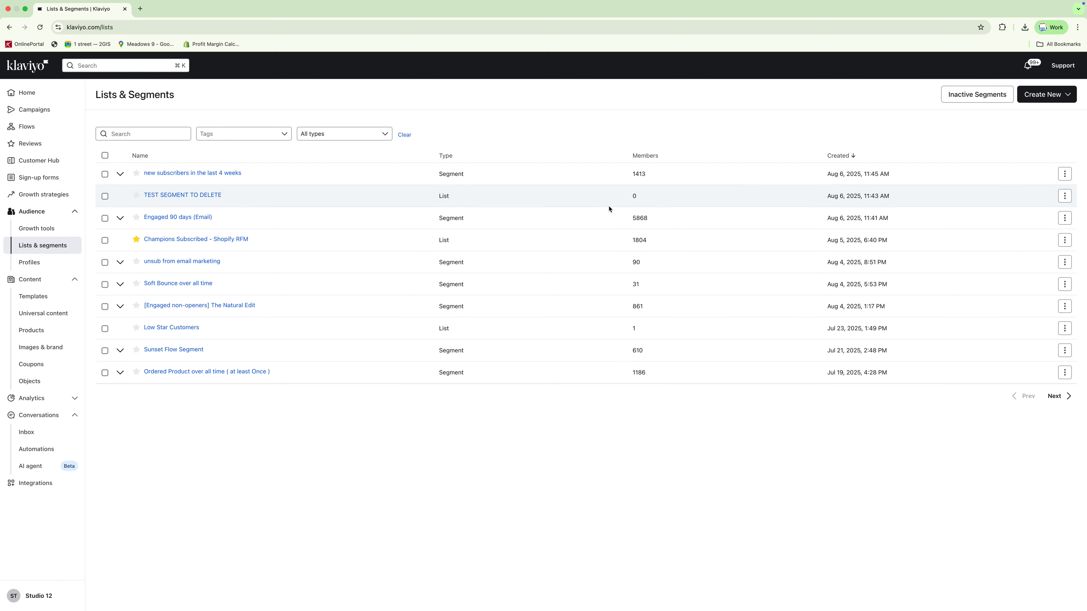
left_click(203, 196)
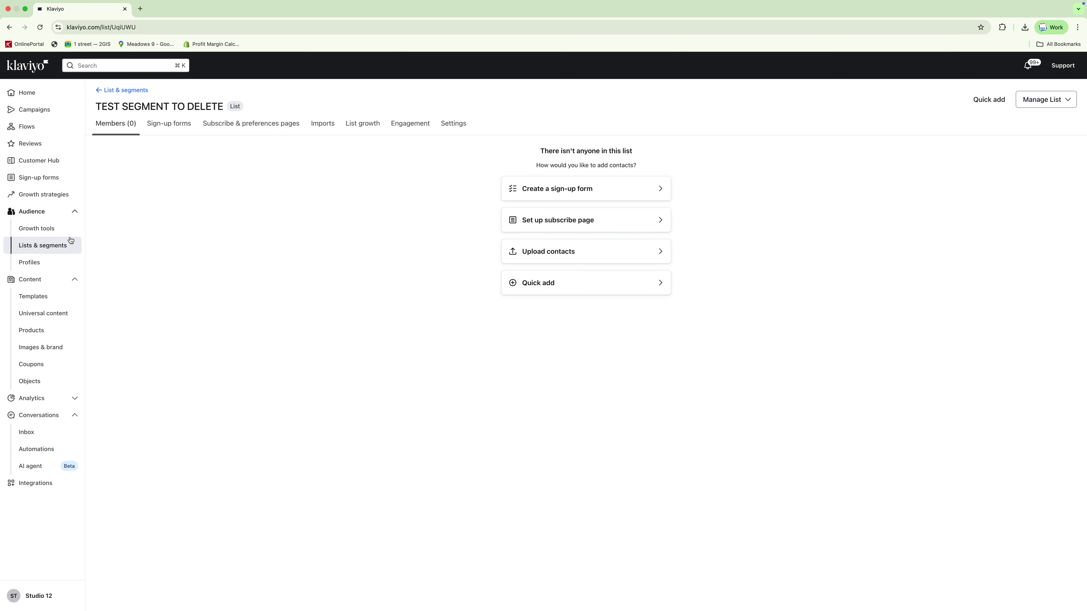
left_click(66, 247)
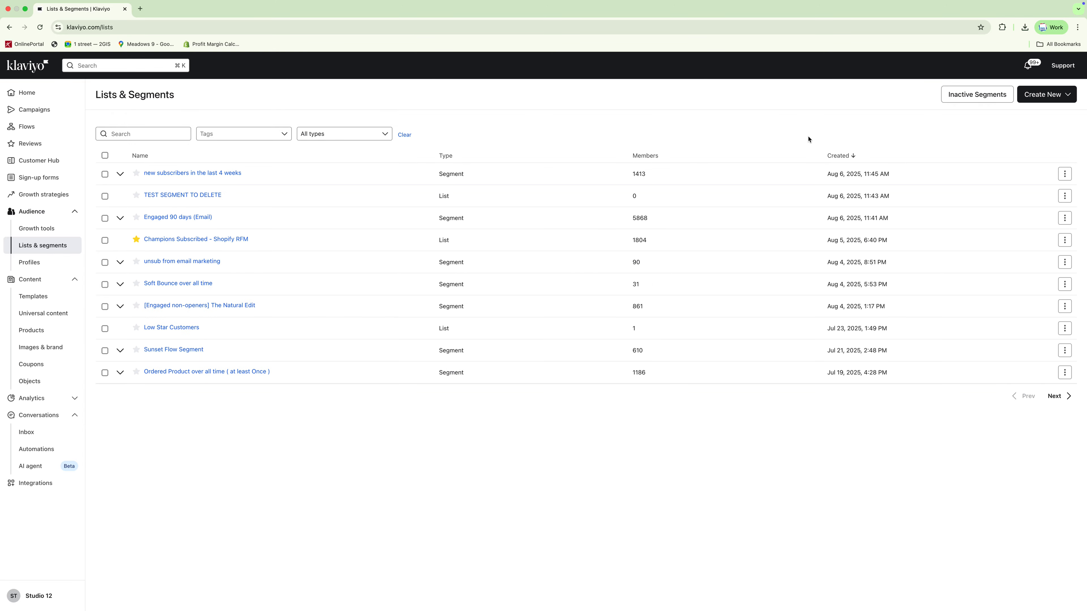
- Review the total and active profile counts on the Profiles page and the Home dashboard's audience growth
left_click(43, 264)
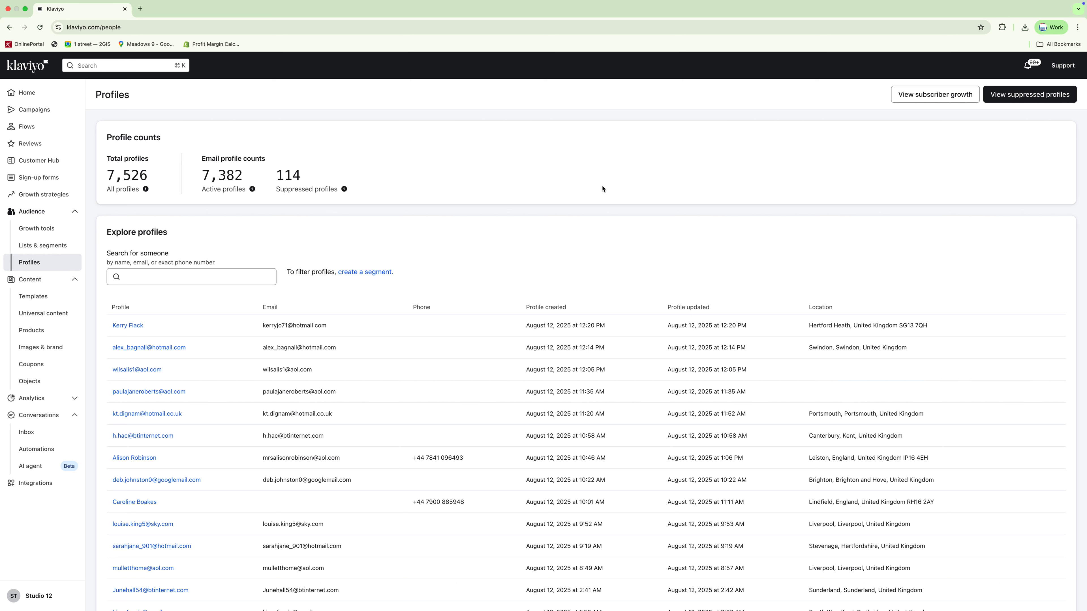
scroll(603, 189, "down", 1)
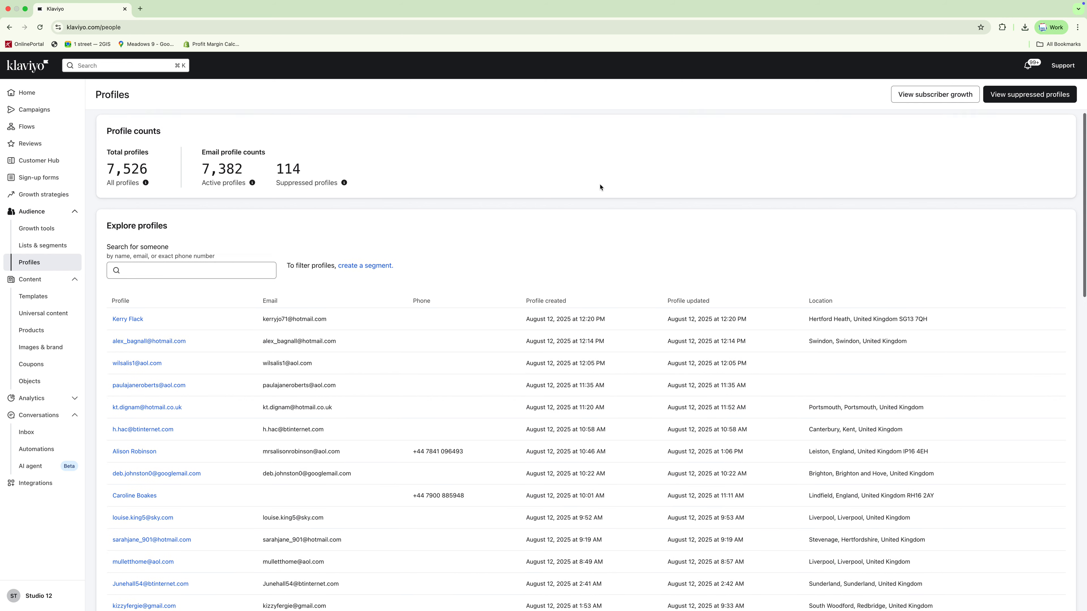
left_click(36, 95)
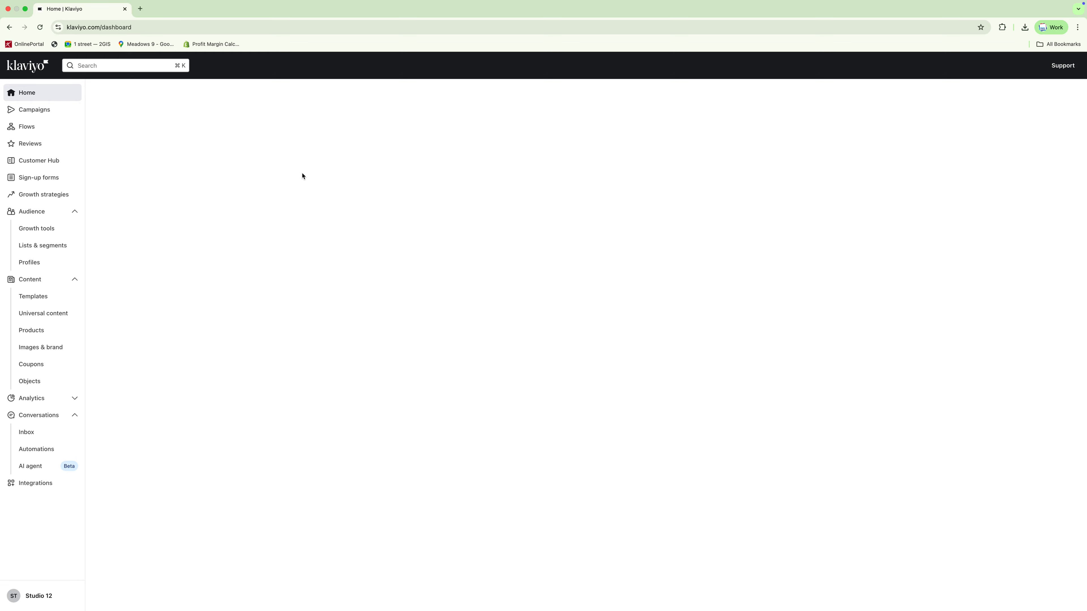
scroll(302, 176, "down", 8)
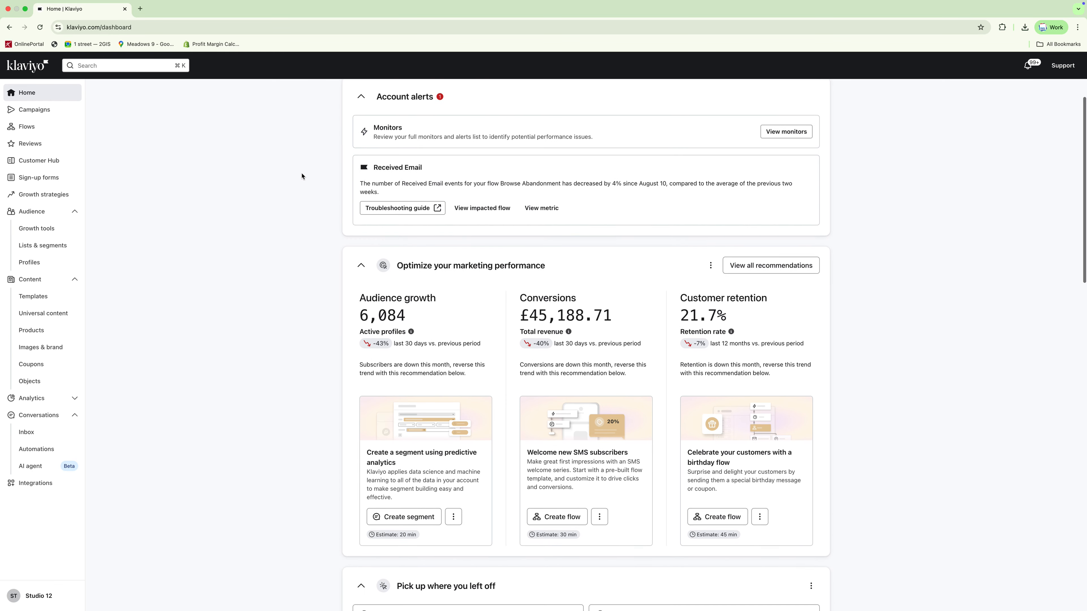
scroll(302, 177, "down", 5)
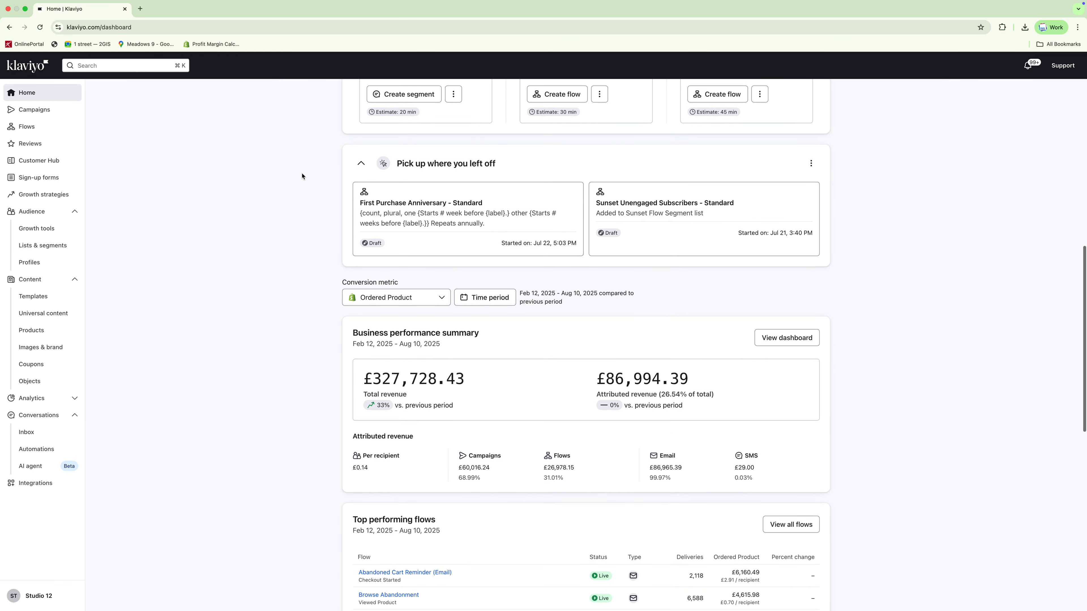
- Look over the Campaigns page's email performance summary, then return to Lists & segments
left_click(48, 116)
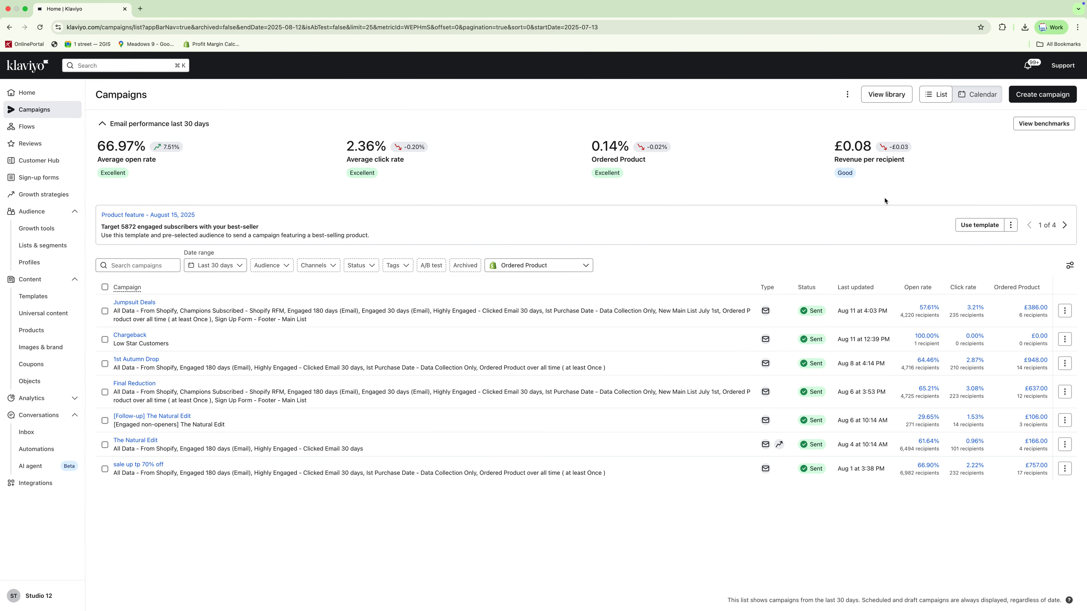
left_click_drag(886, 201, 190, 205)
left_click_drag(116, 191, 104, 140)
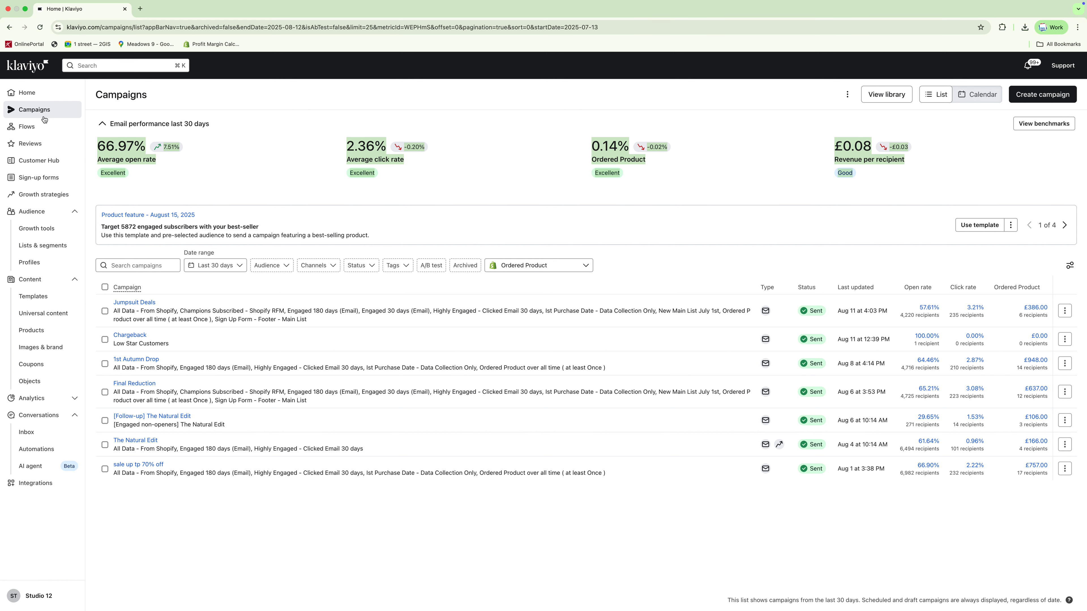
left_click(32, 94)
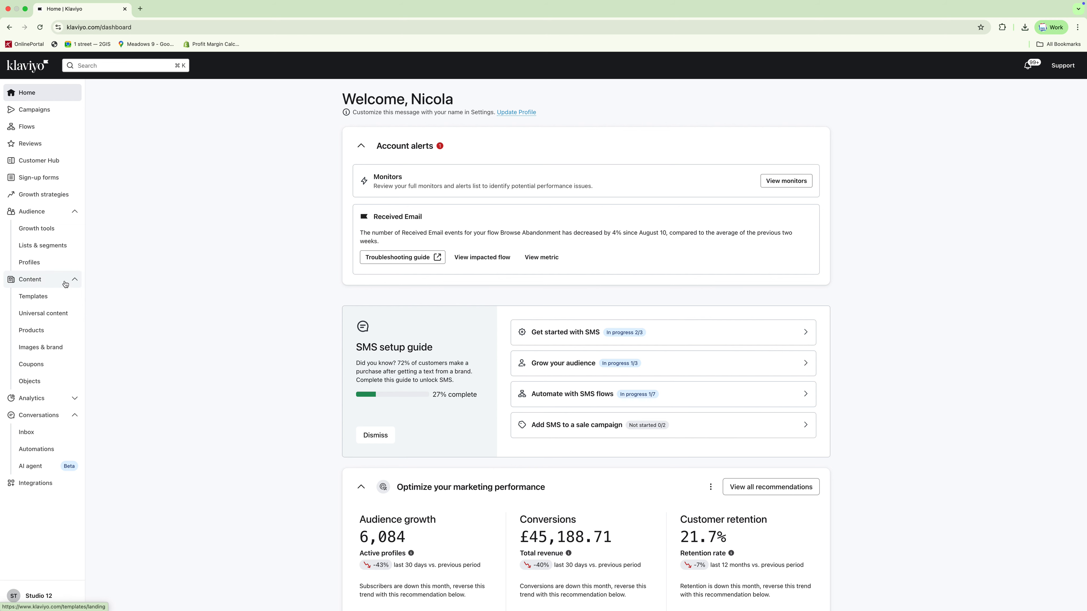
left_click(48, 254)
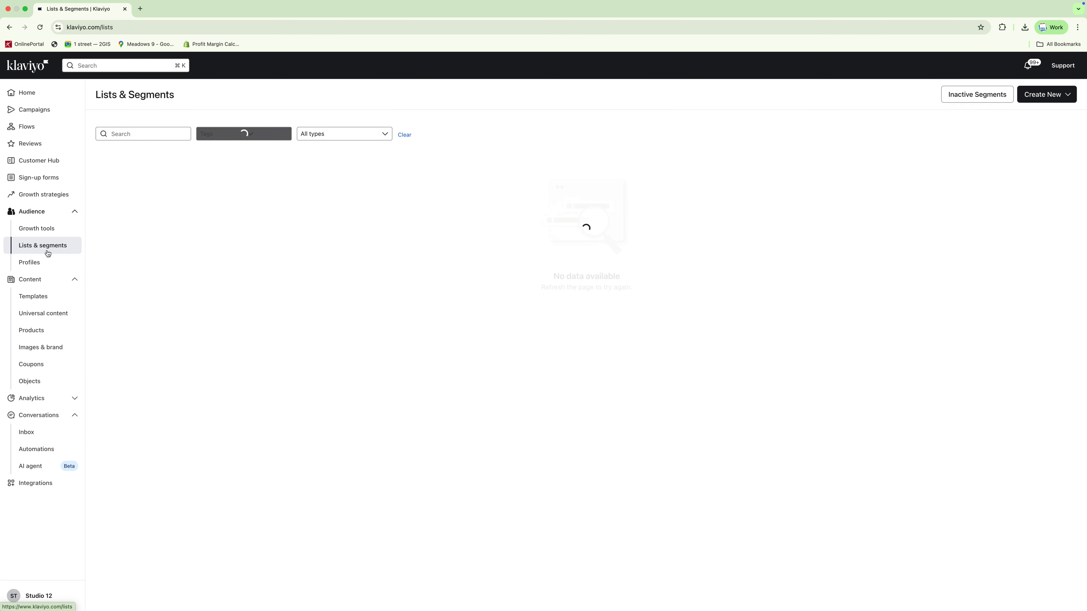